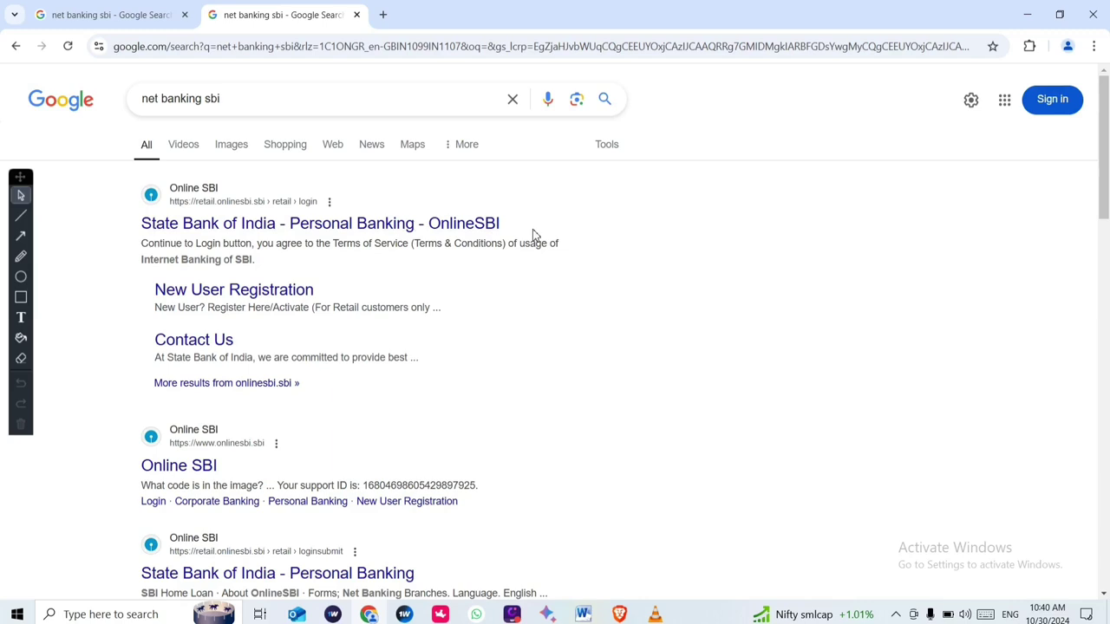
- Open State Bank of India's Personal Banking page from the search results, continue to login, and open the Forgot Username / Login Password help
left_click(293, 231)
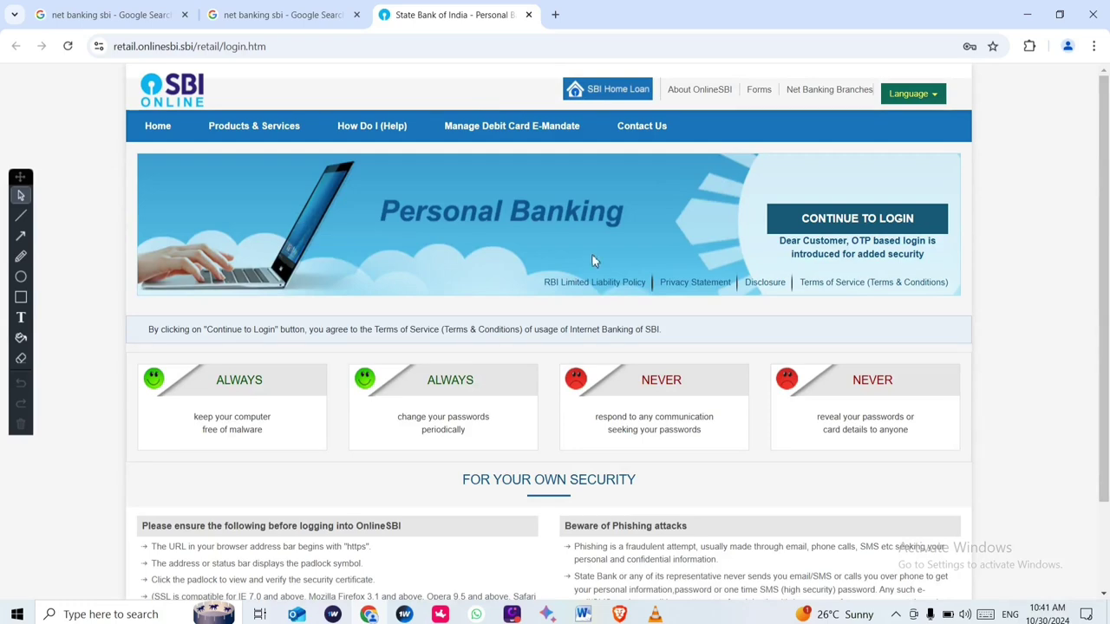
left_click(858, 222)
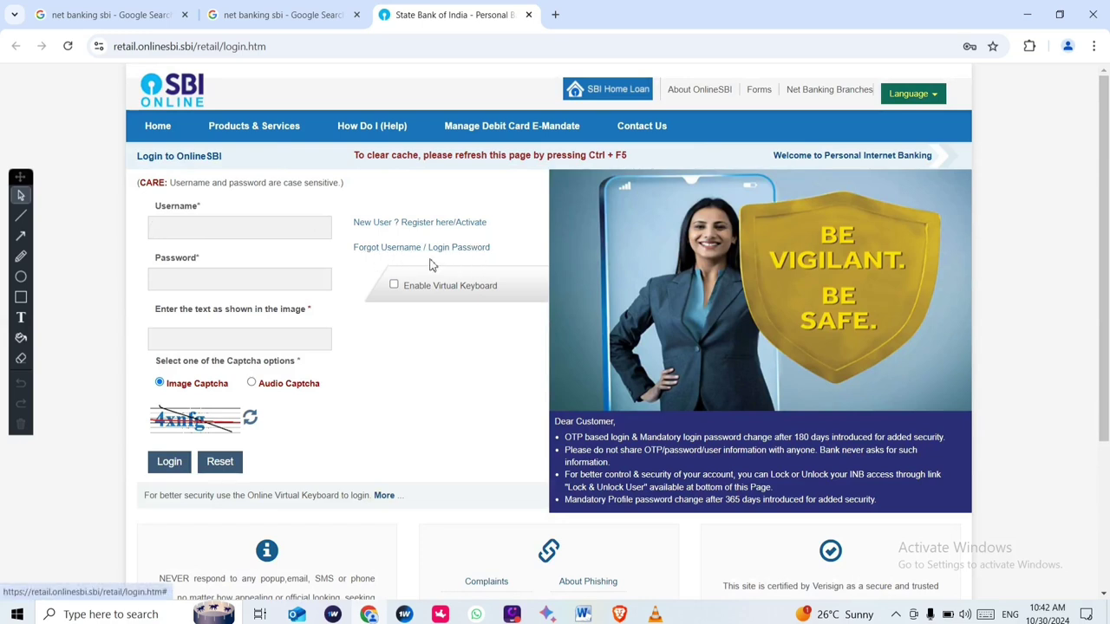
left_click(390, 250)
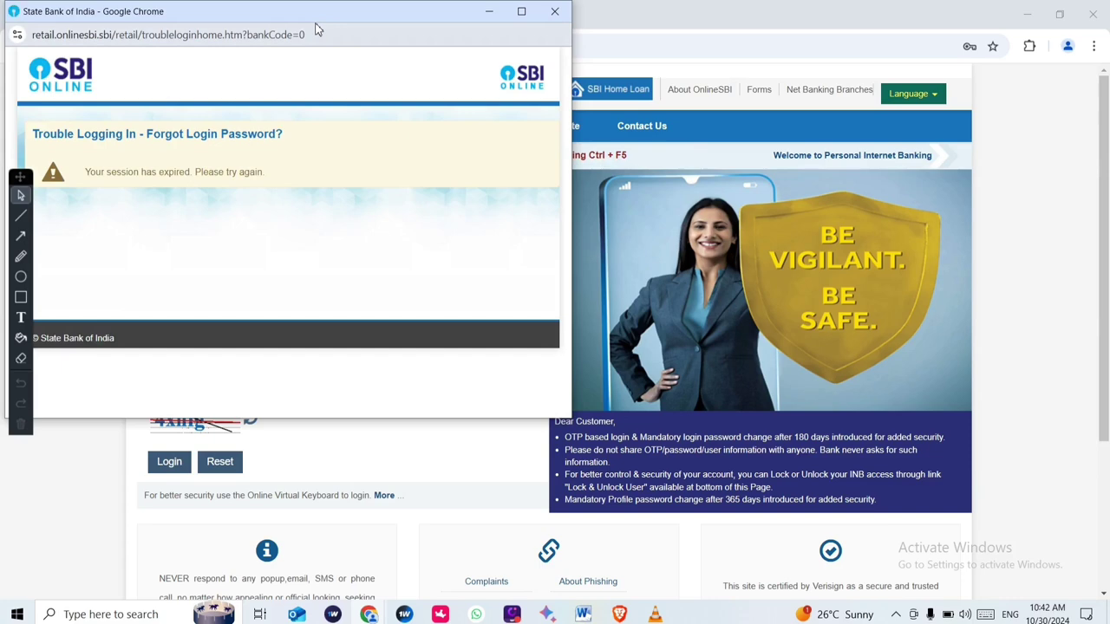
left_click(552, 11)
left_click(461, 251)
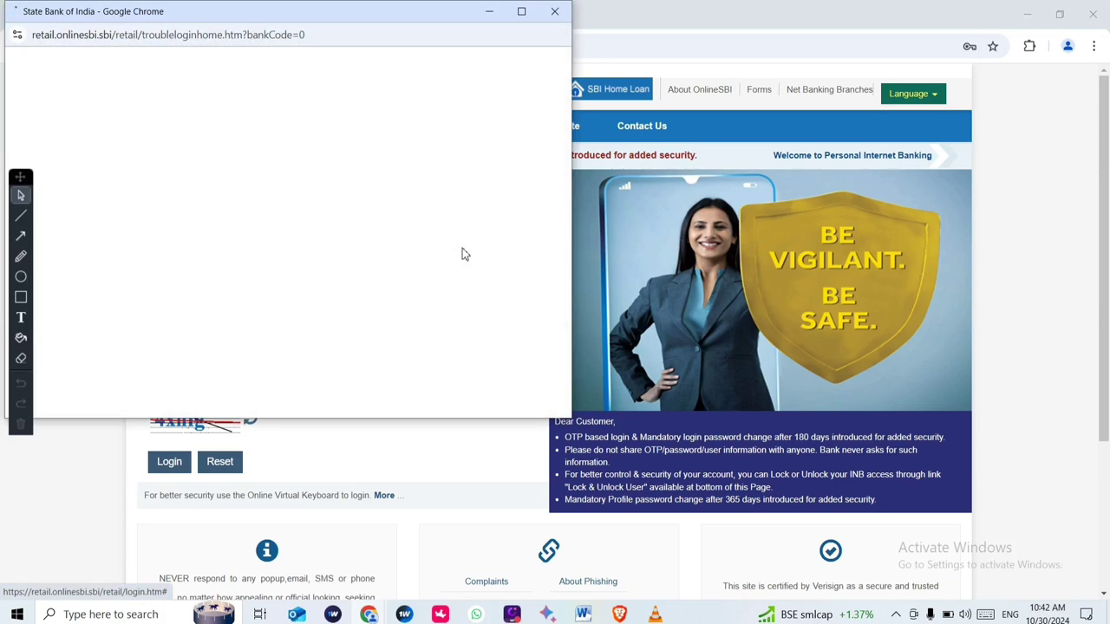
- Choose Forgot Username as the login problem and proceed to its form
mouse_move(29, 189)
left_mouse_down()
mouse_move(700, 224)
mouse_move(948, 158)
mouse_move(1070, 111)
mouse_move(1062, 121)
left_mouse_up()
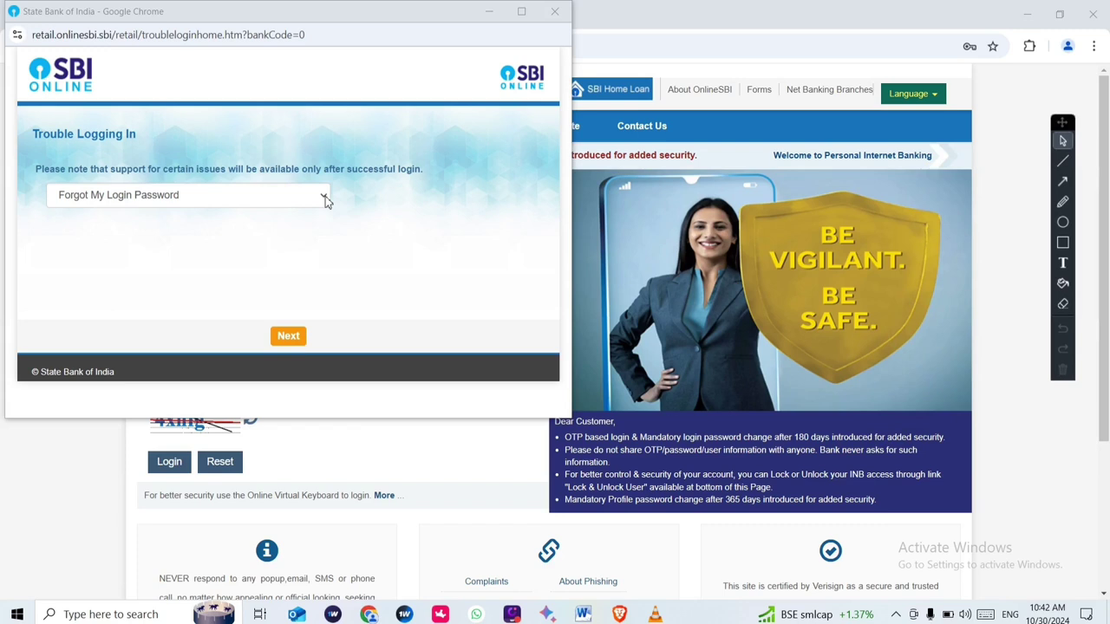
left_click(325, 200)
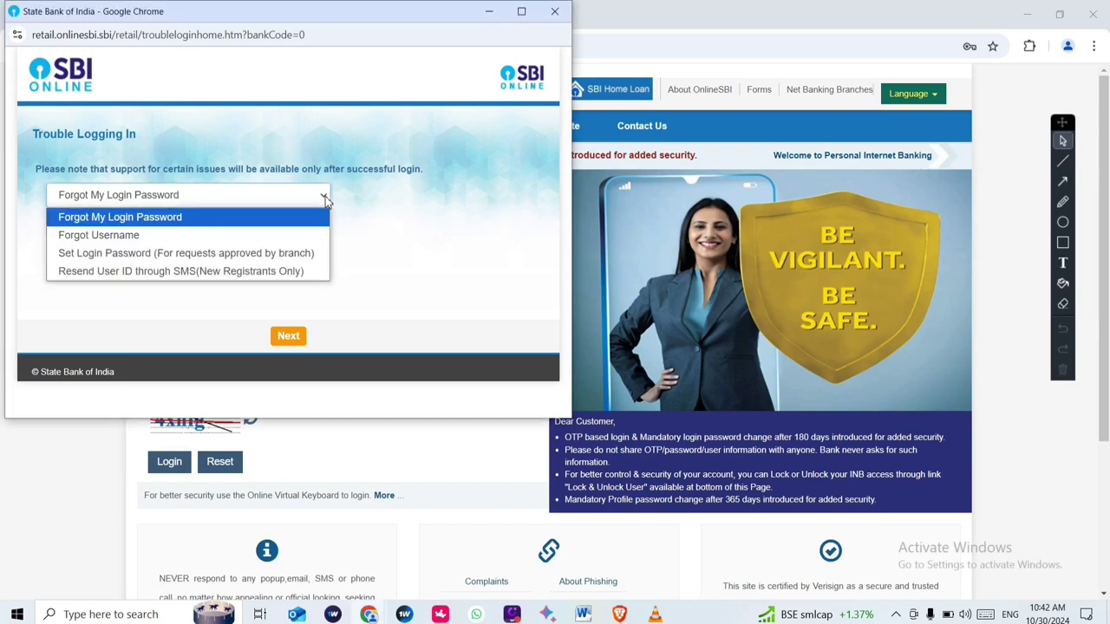
left_click(134, 235)
left_click(288, 337)
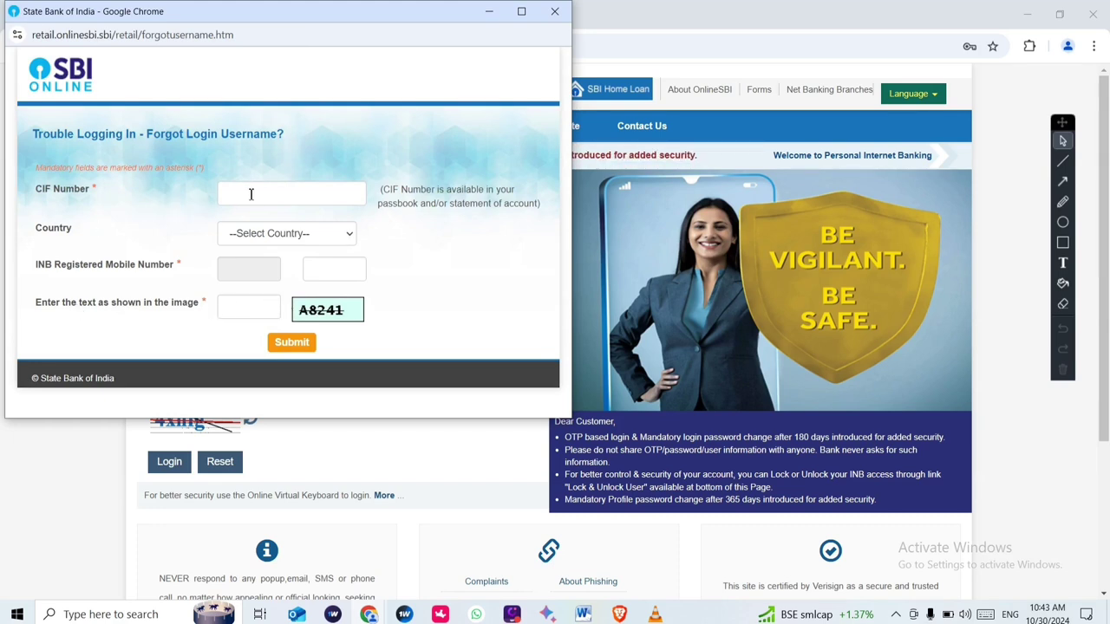
- Activate the CIF Number field of the forgot-username form and set the country to India
left_click(251, 194)
left_click(349, 235)
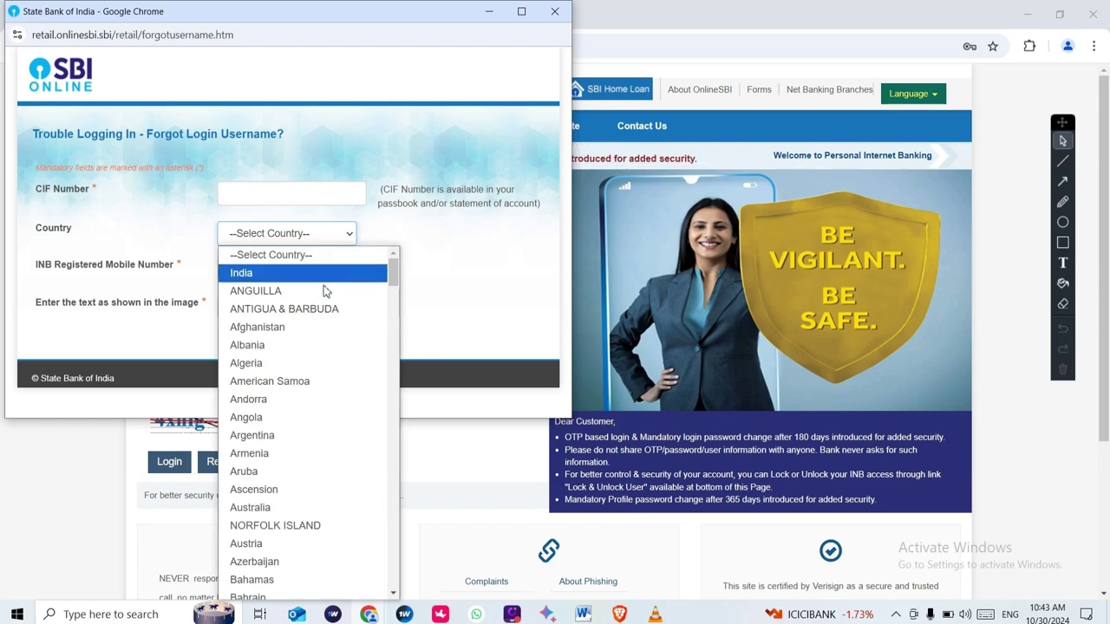
left_click(287, 273)
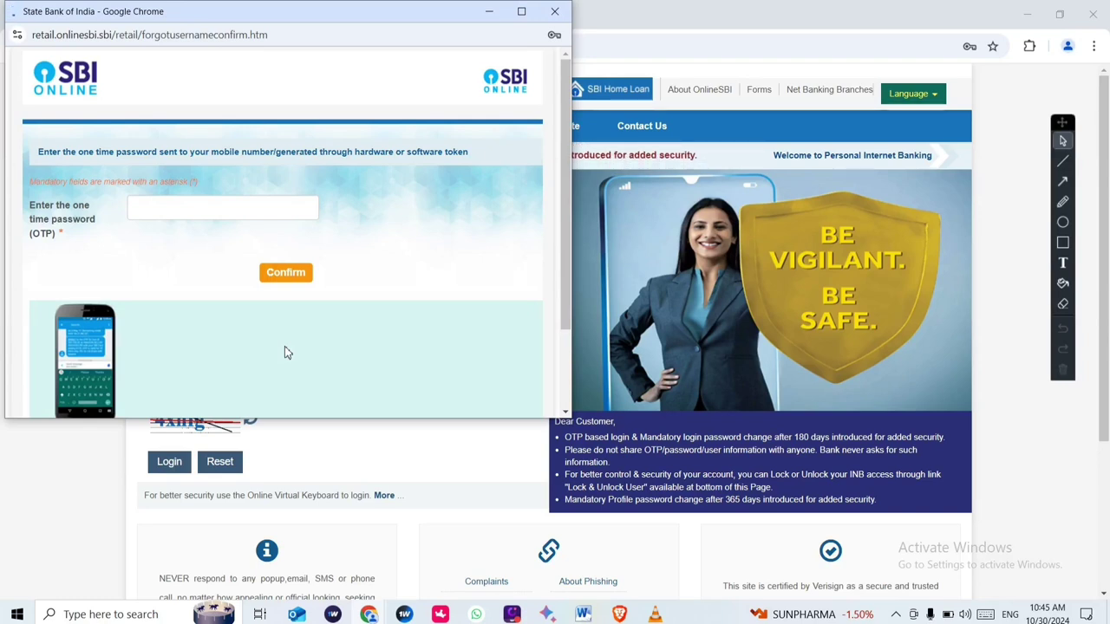
- Enter the one-time password for the username recovery and confirm it
left_click(166, 212)
key("ctrl+v")
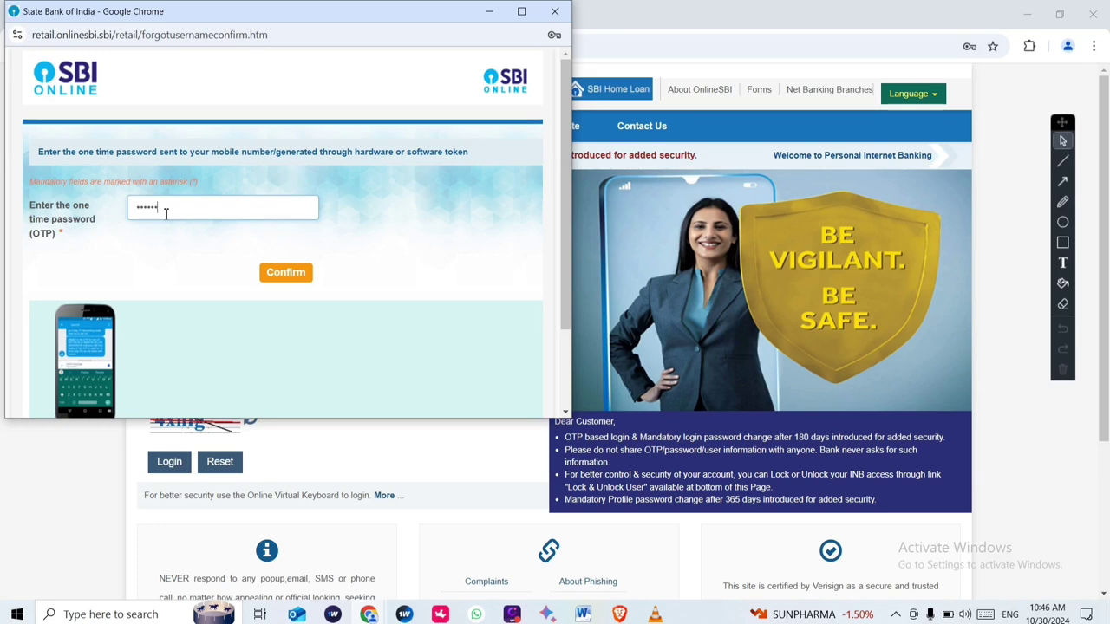
left_click(295, 274)
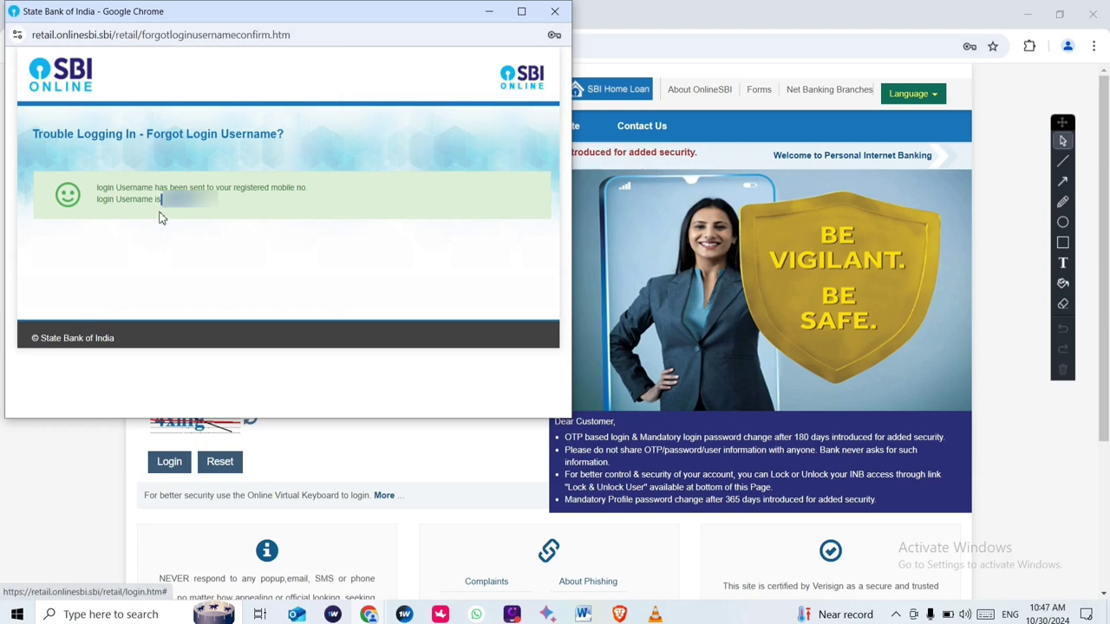
- Close the username recovery window, reopen the login help, and proceed with Forgot My Login Password
left_click(557, 13)
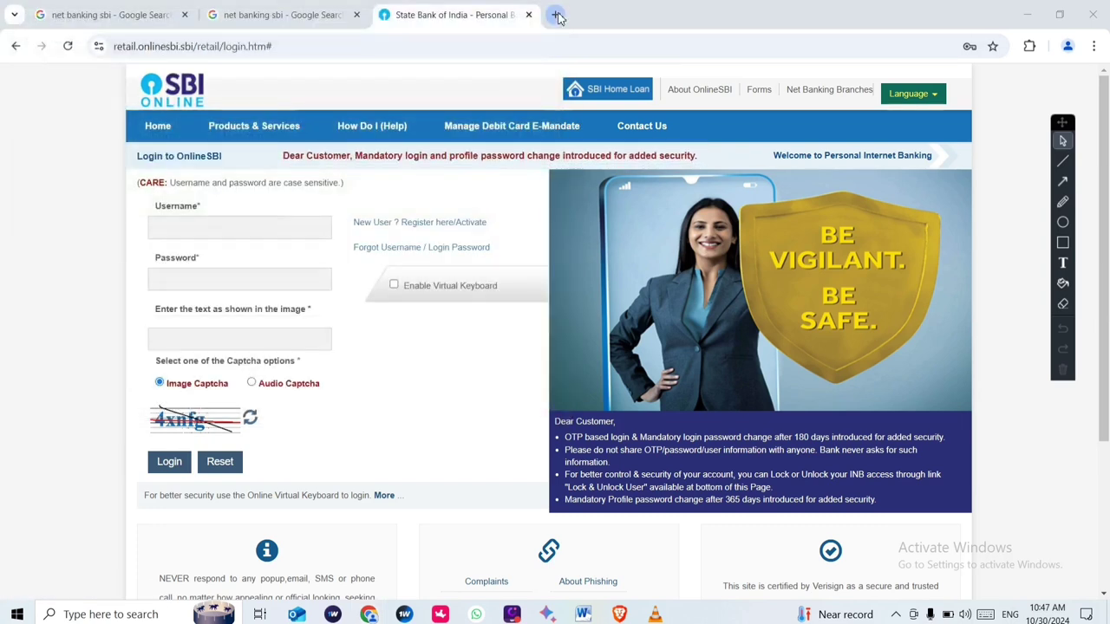
left_click(445, 249)
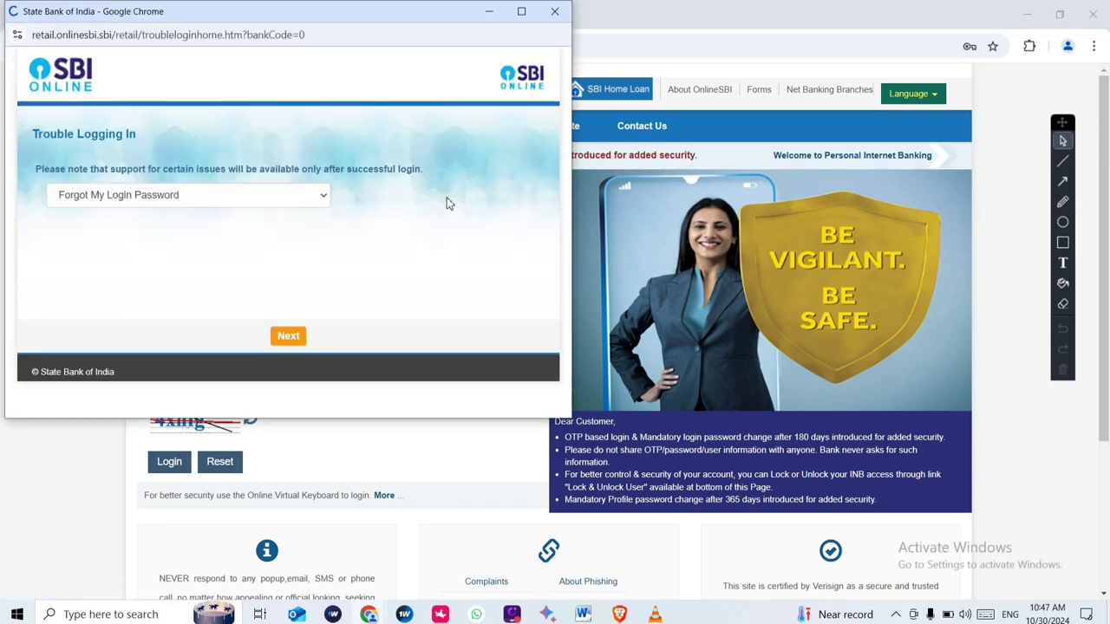
left_click(324, 200)
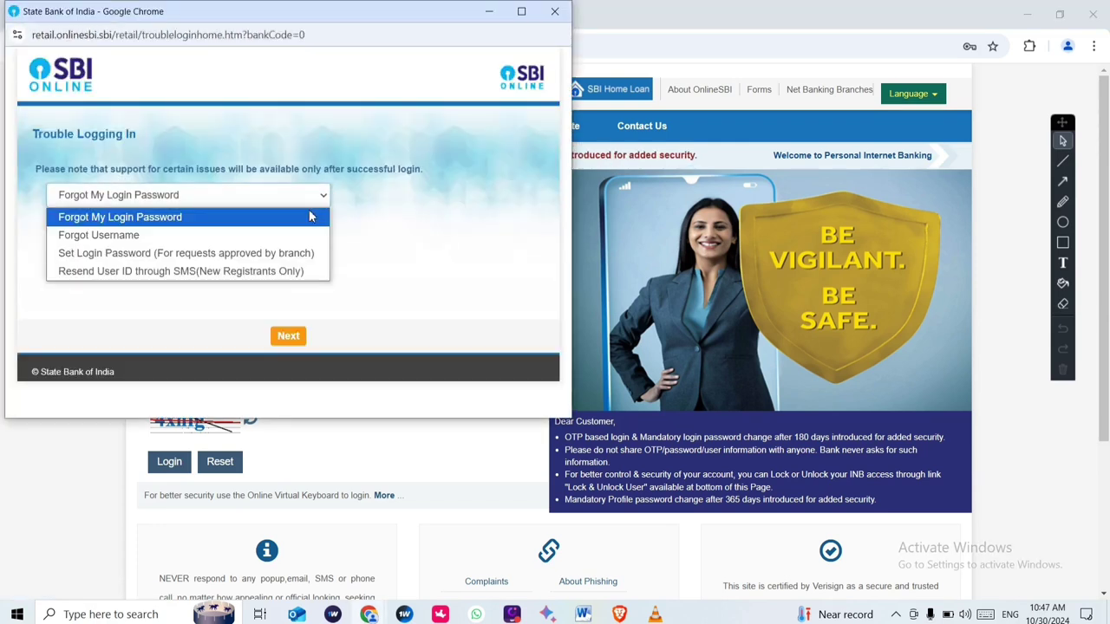
left_click(128, 218)
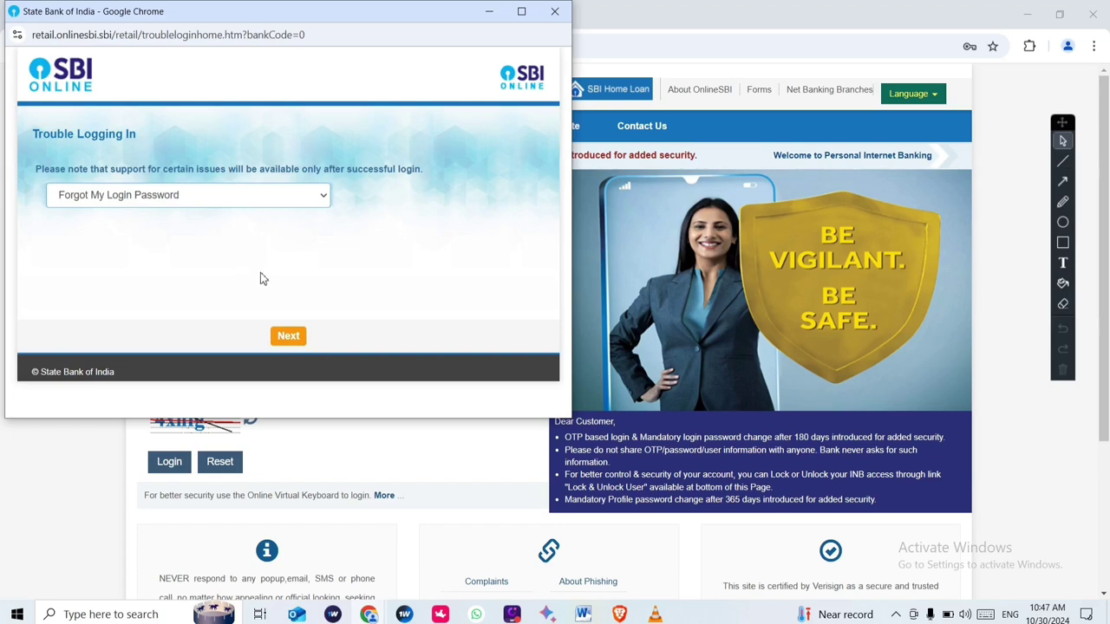
left_click(284, 333)
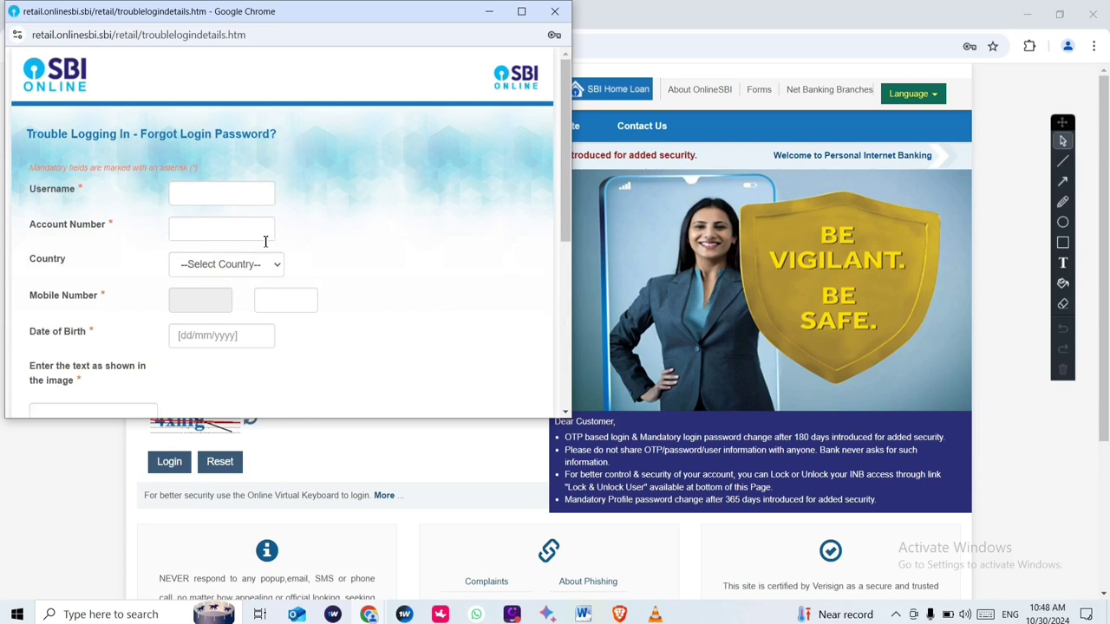
- Set the country to India in the forgot-login-password form and submit the form
left_click(273, 264)
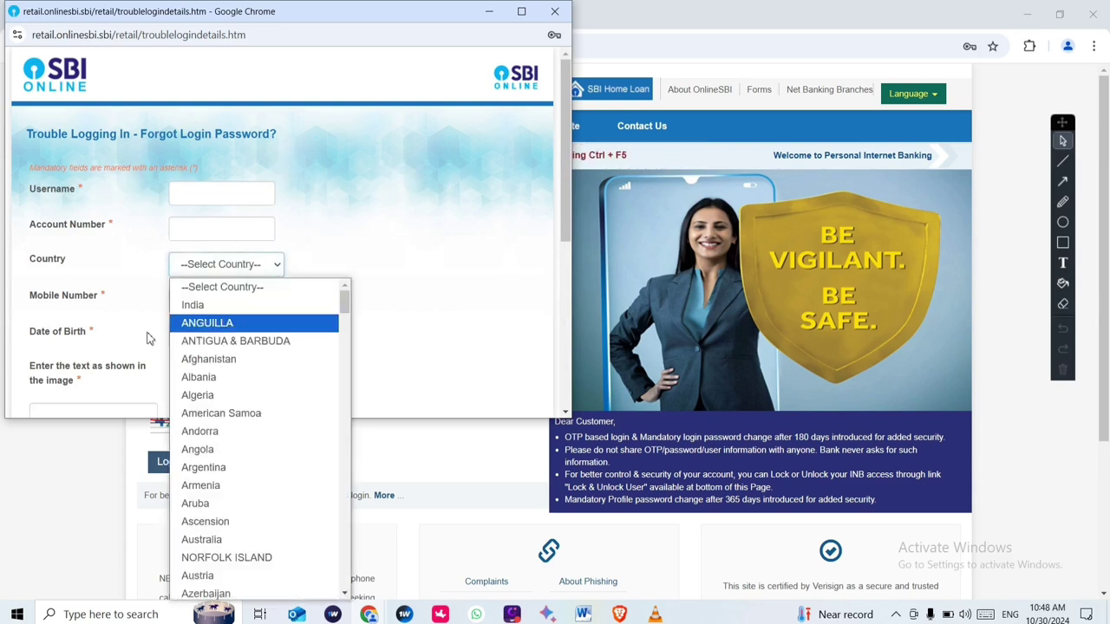
left_click(192, 305)
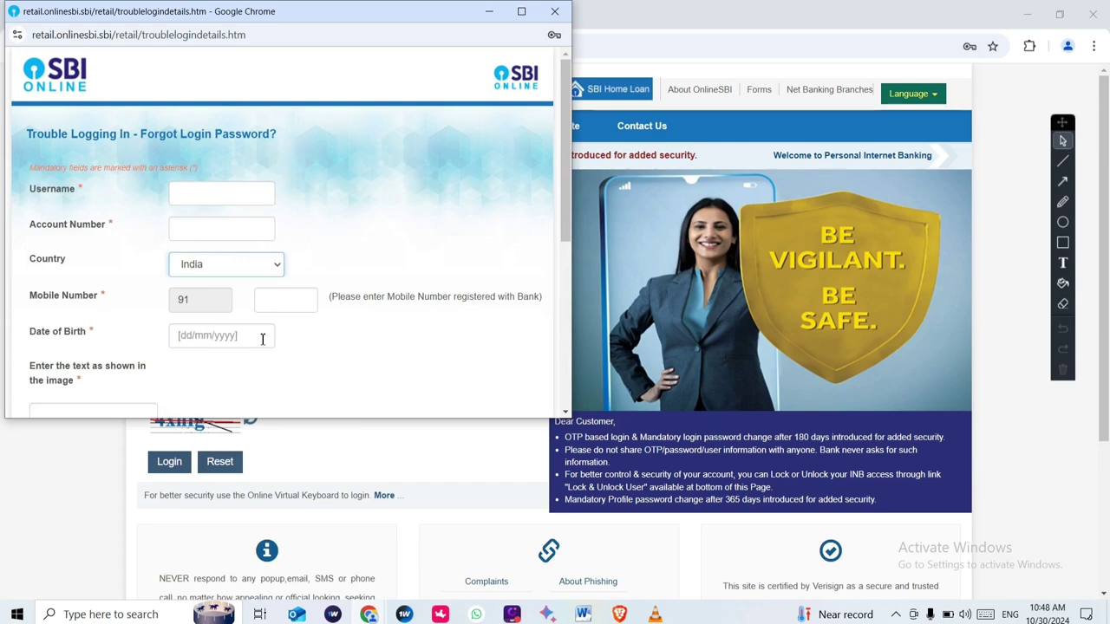
scroll(548, 280, "down", 2)
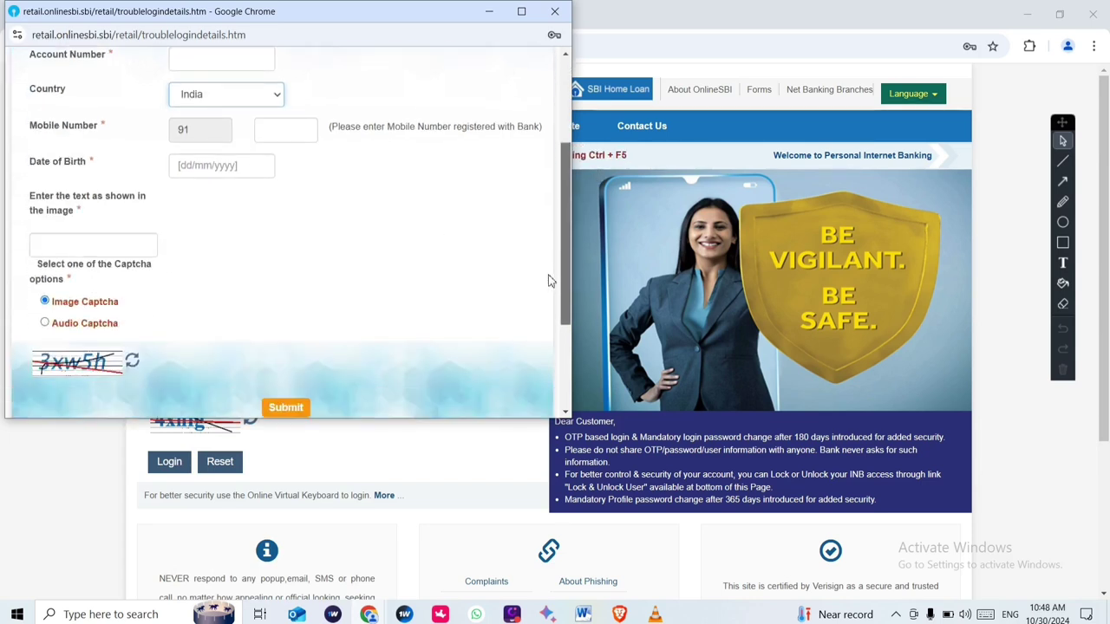
scroll(548, 280, "down", 1)
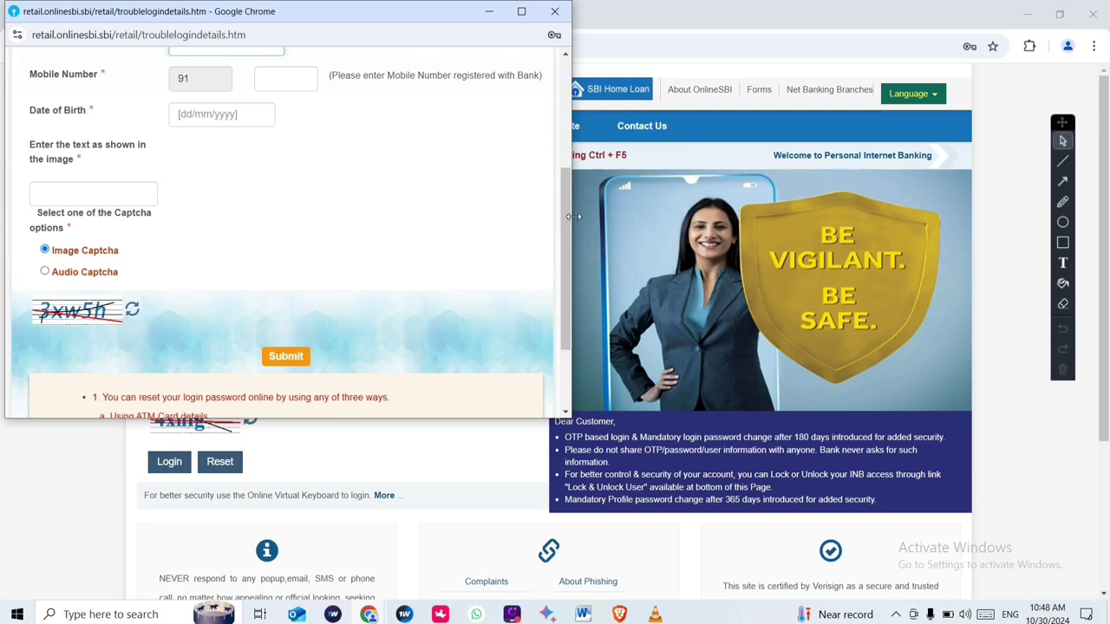
scroll(564, 227, "down", 1)
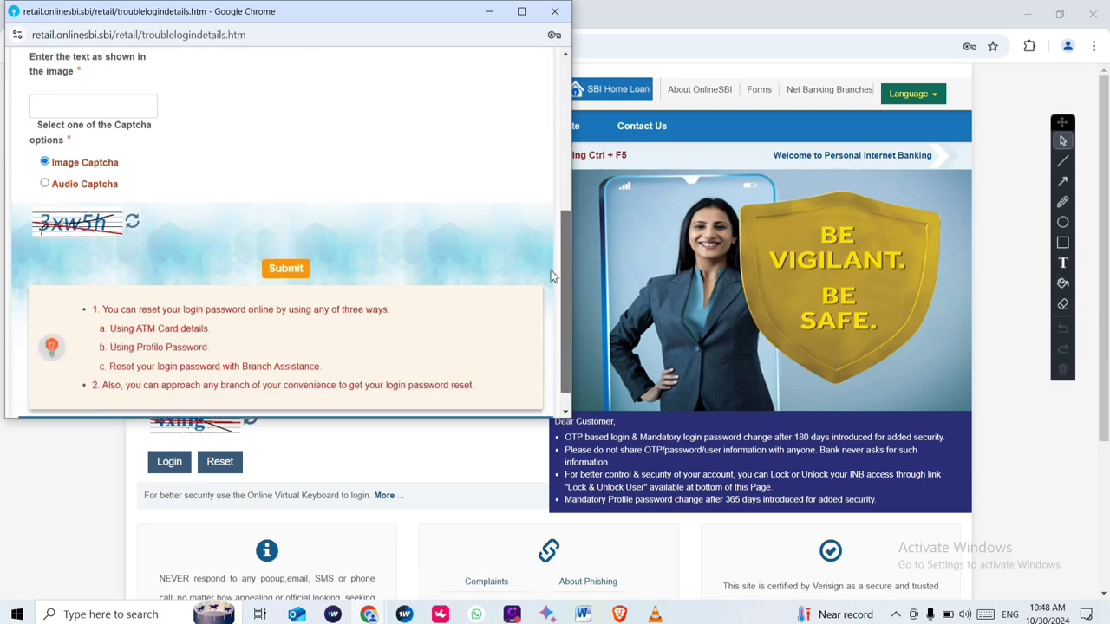
left_click(285, 269)
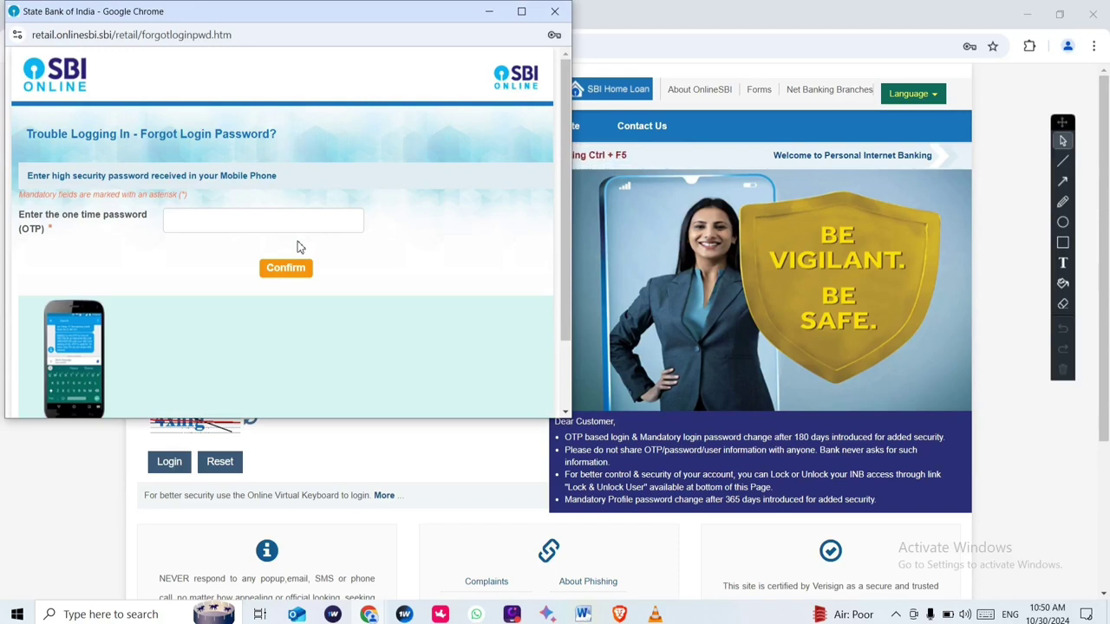
- Enter the one-time password for the login password reset and confirm it
left_click(287, 220)
type("••••••")
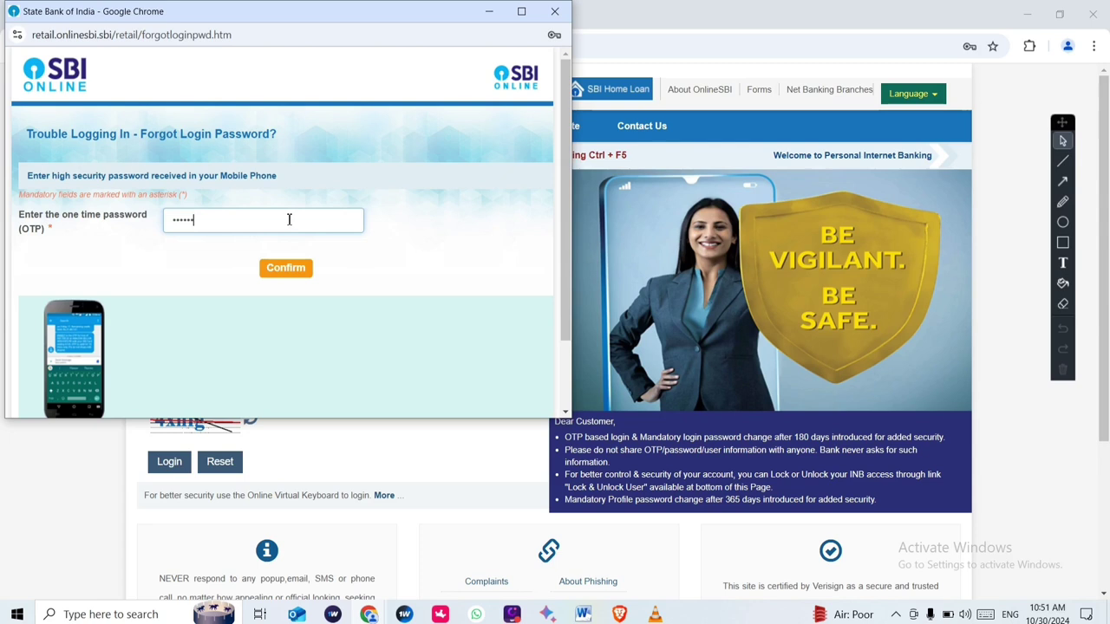
left_click(285, 269)
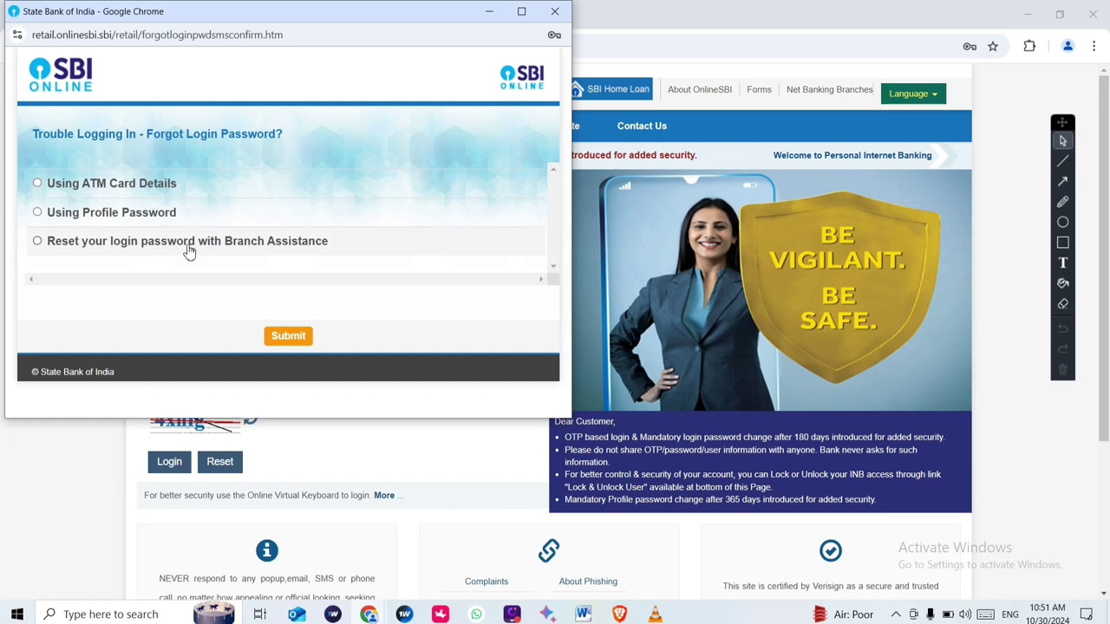
- Choose to reset the login password Using ATM Card Details, and confirm the active card for verification
left_click(141, 185)
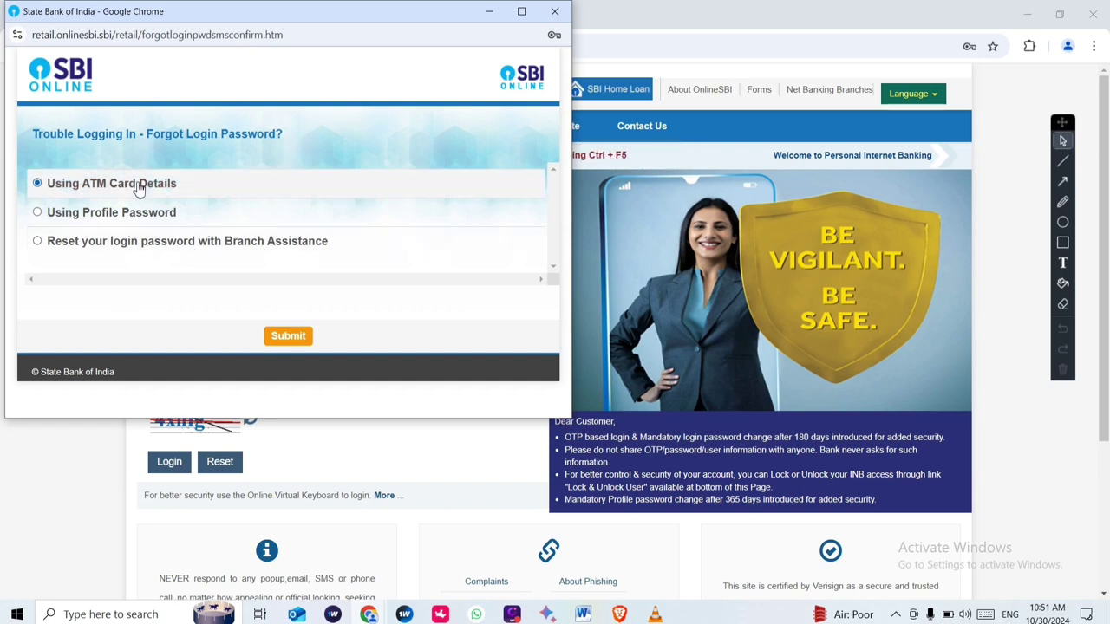
left_click(288, 337)
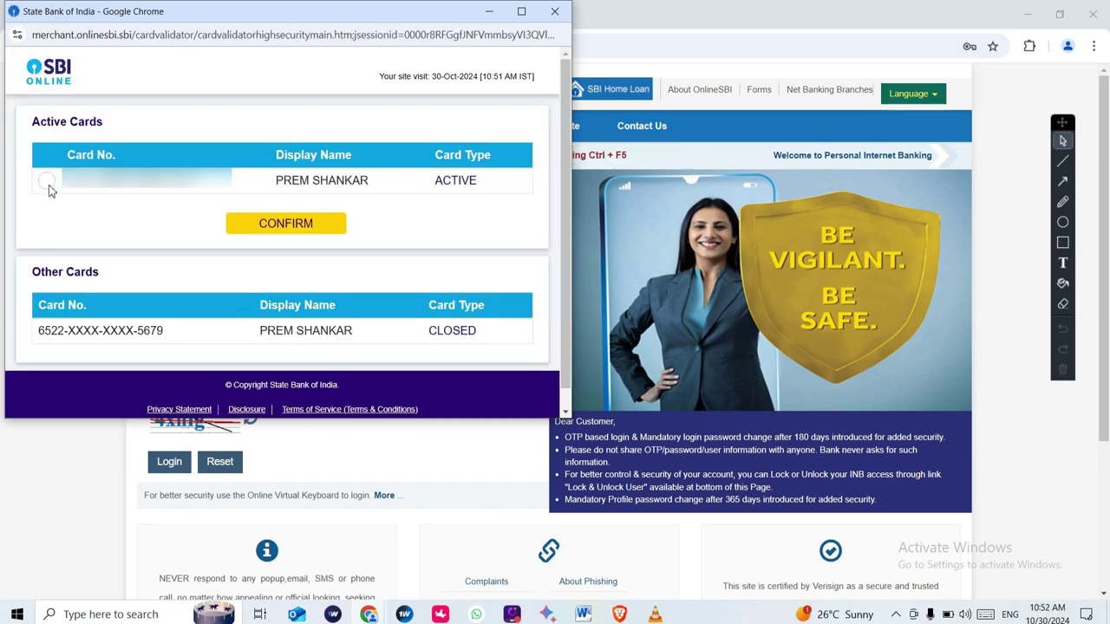
left_click(48, 185)
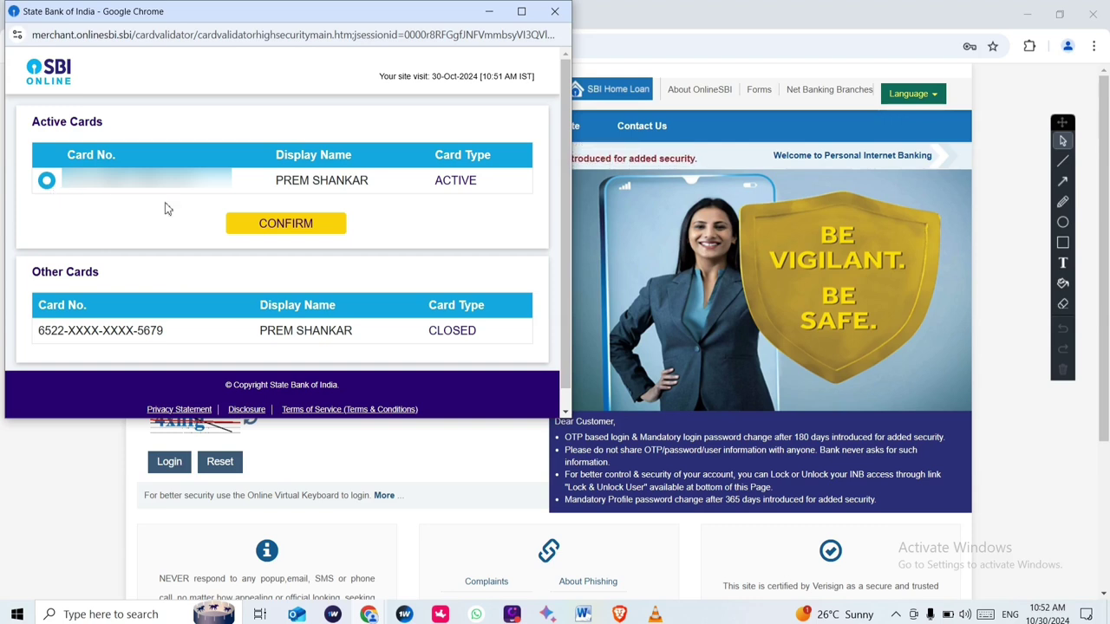
left_click(295, 217)
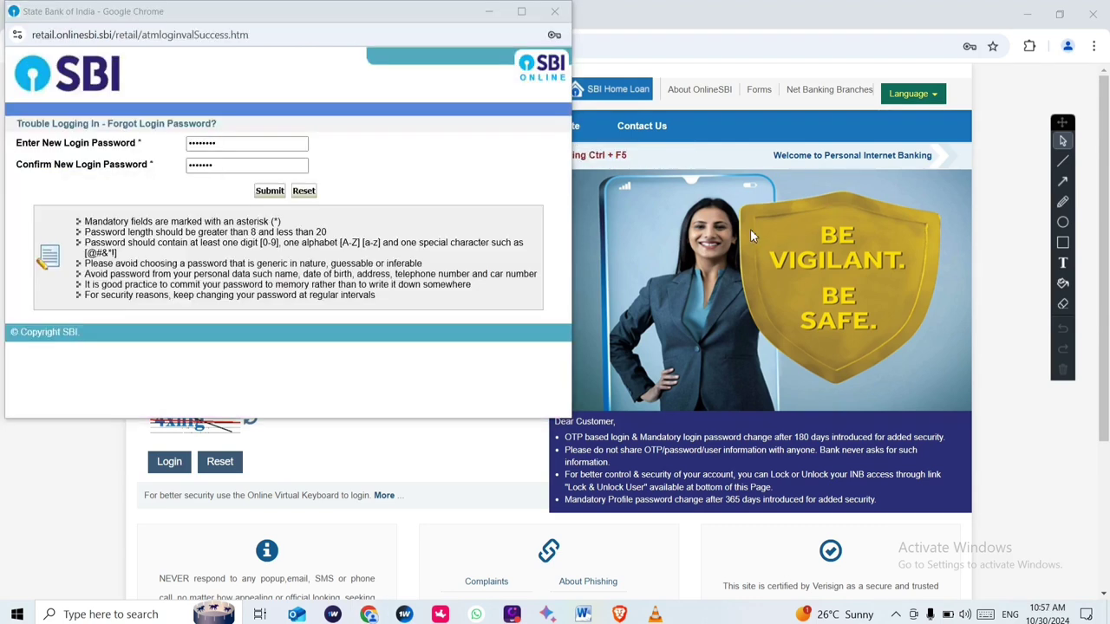
- Enter the new login password in both the new and confirm fields and submit it
left_click(250, 167)
left_click(231, 145)
left_click(246, 166)
left_click(275, 194)
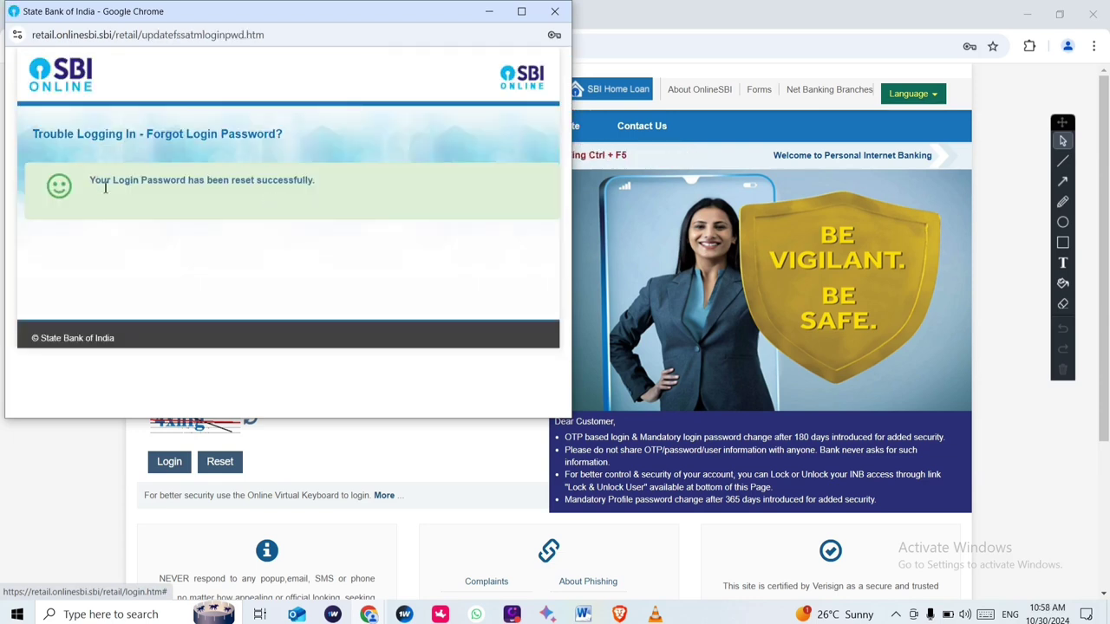
- Review the password reset message and close the login help window
triple_click(402, 188)
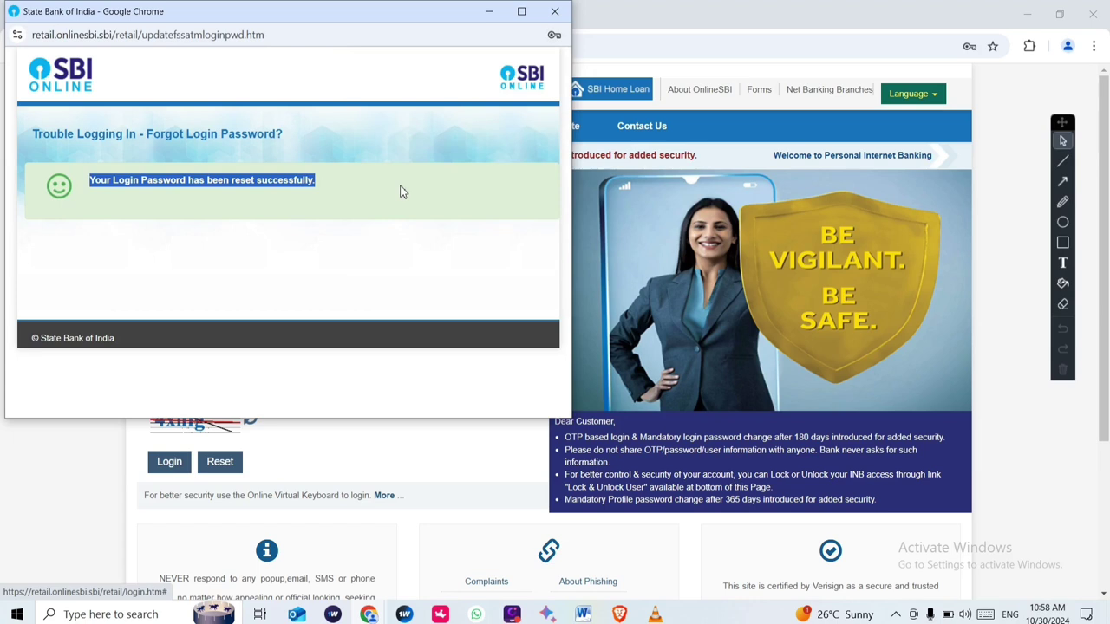
left_click(353, 238)
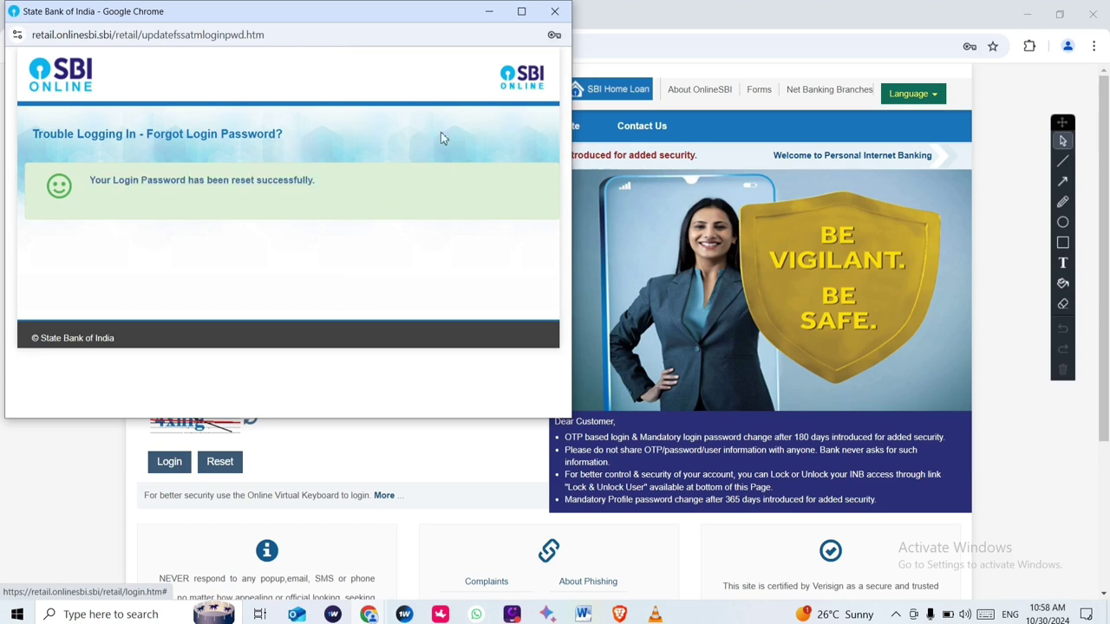
left_click(560, 23)
- Log in with the username, new login password and captcha text, and submit the one-time password for second-factor authentication
left_click(196, 232)
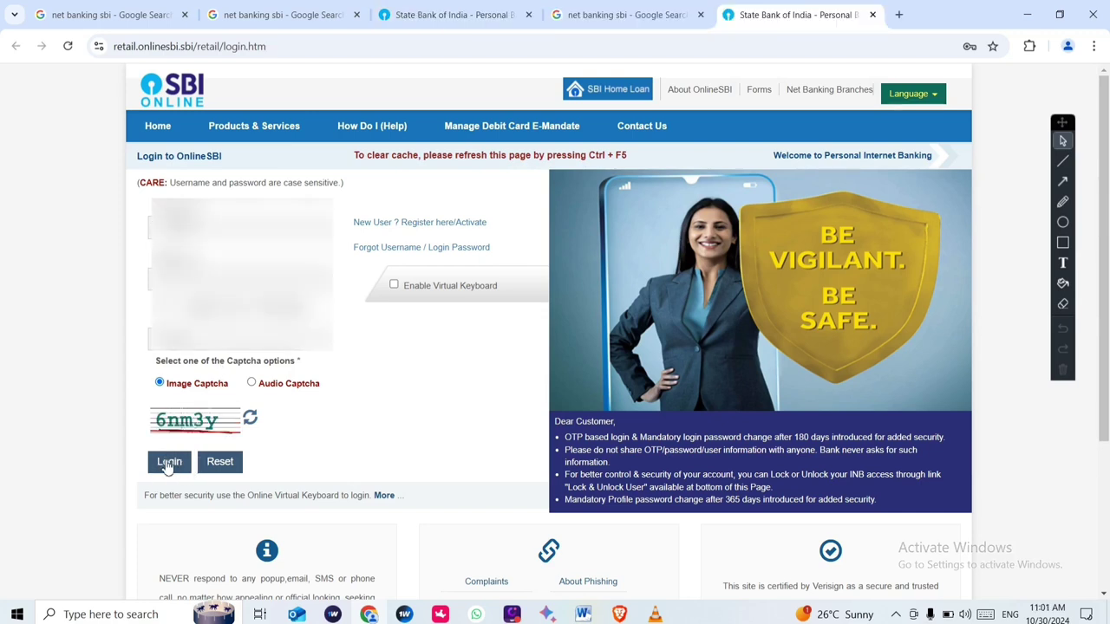
left_click(168, 461)
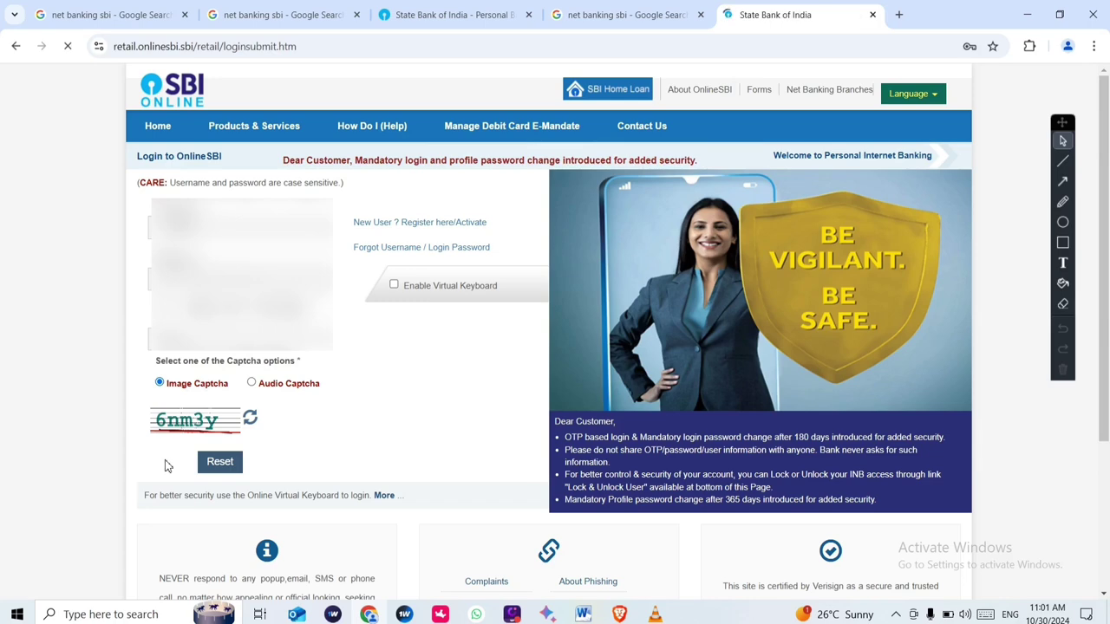
left_click(515, 258)
type("•")
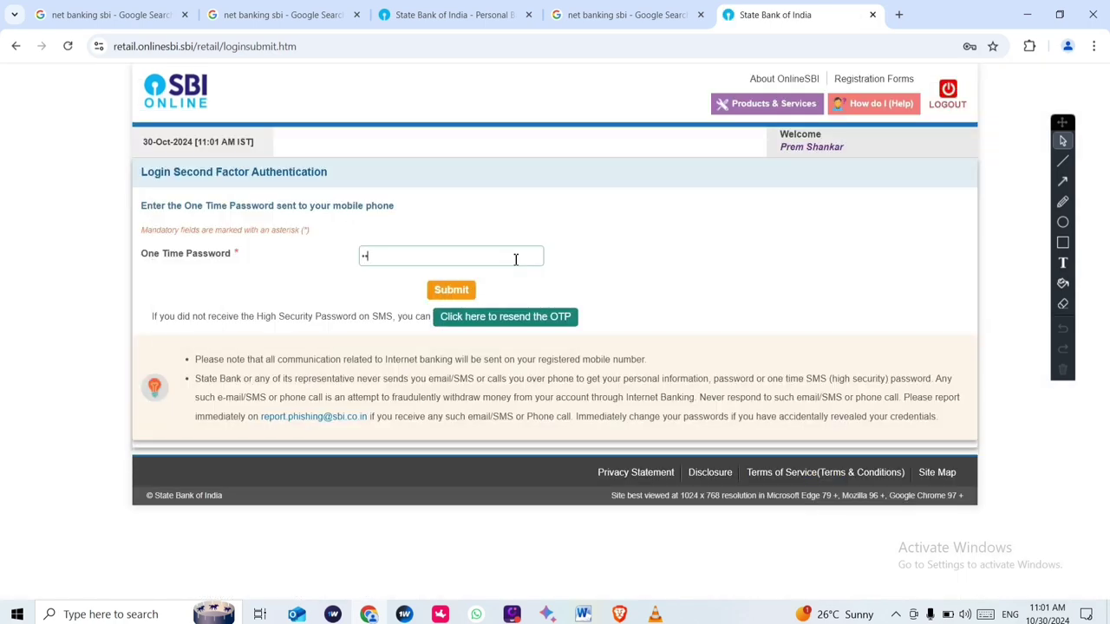
type("•••••")
left_click(451, 291)
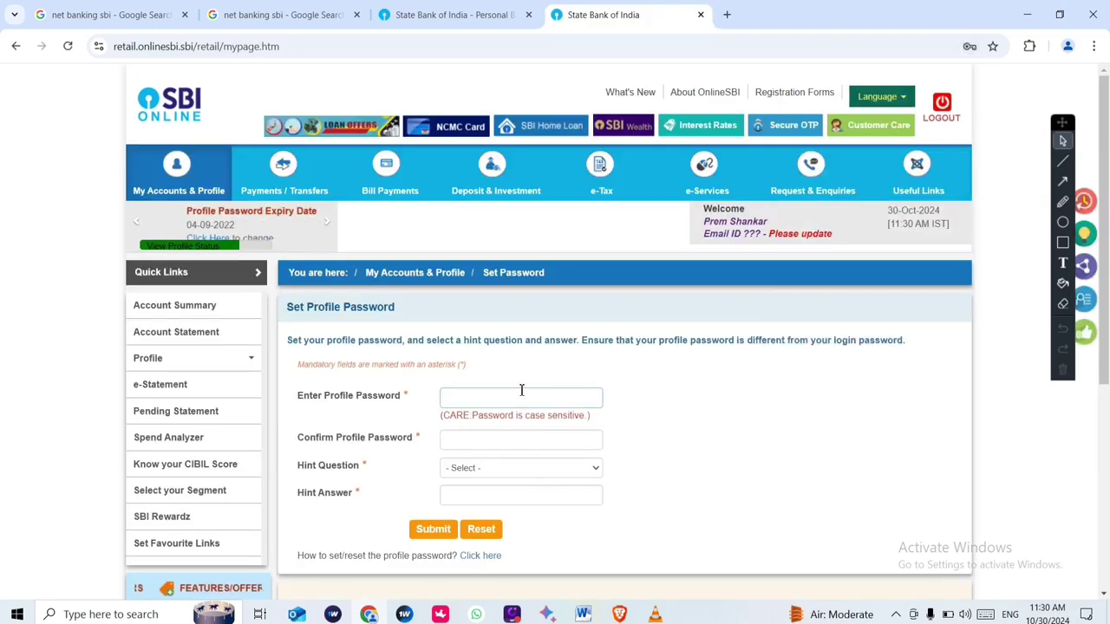
- Enter the new profile password in both the profile password and confirm profile password fields
left_click(521, 395)
type("•••")
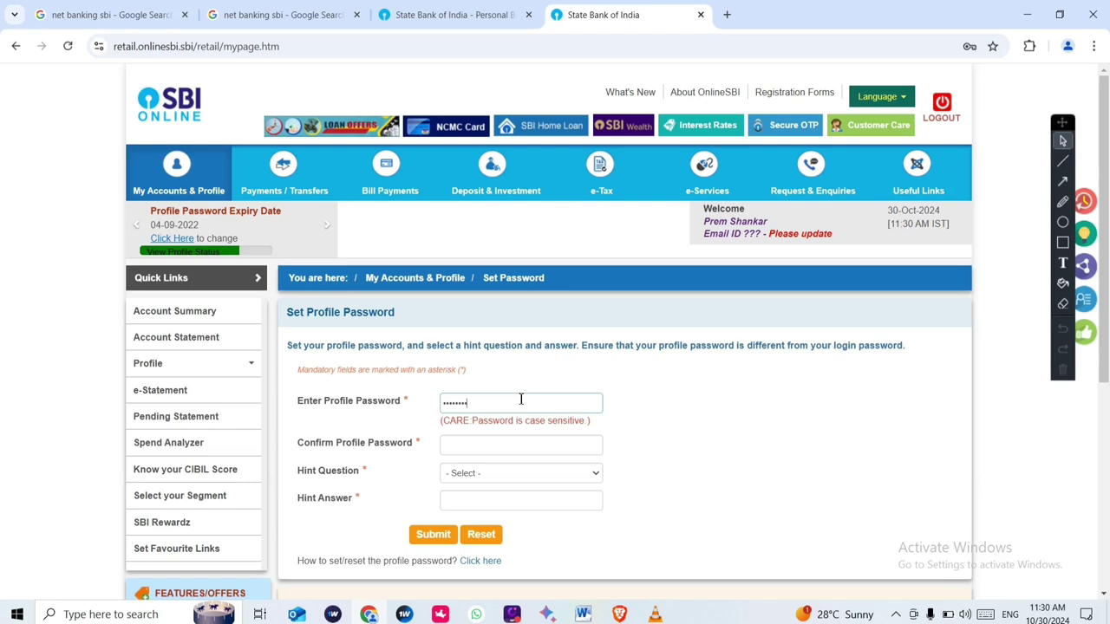
left_click(492, 440)
type("•")
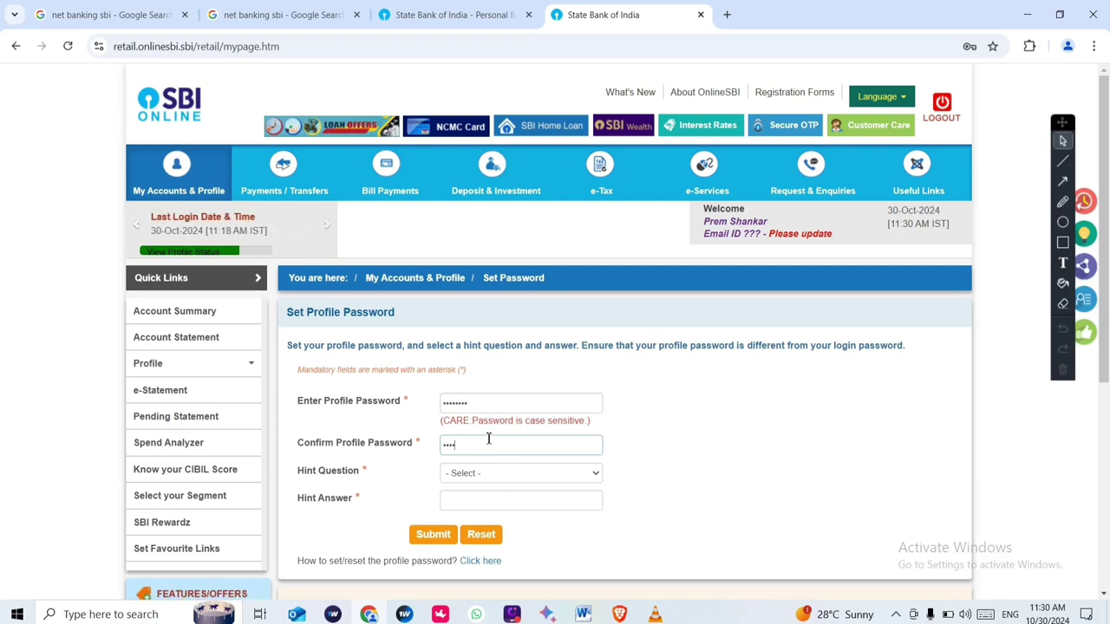
type("•••••••")
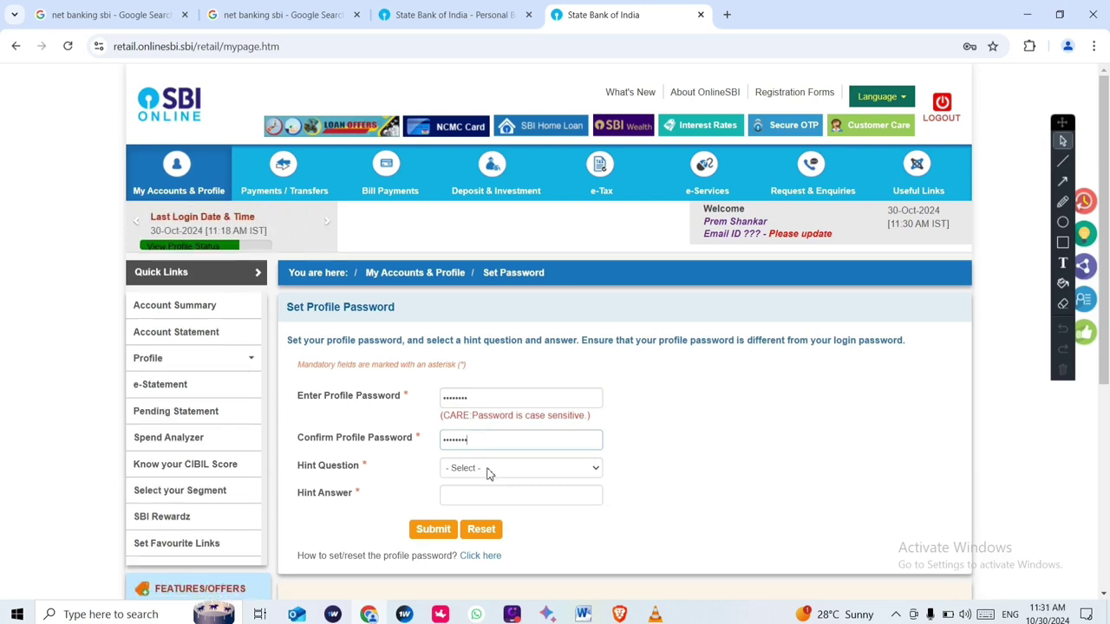
- Choose "What is your favourite food?" as the hint question, fill in the hint answer, and submit the profile password form
left_click(488, 468)
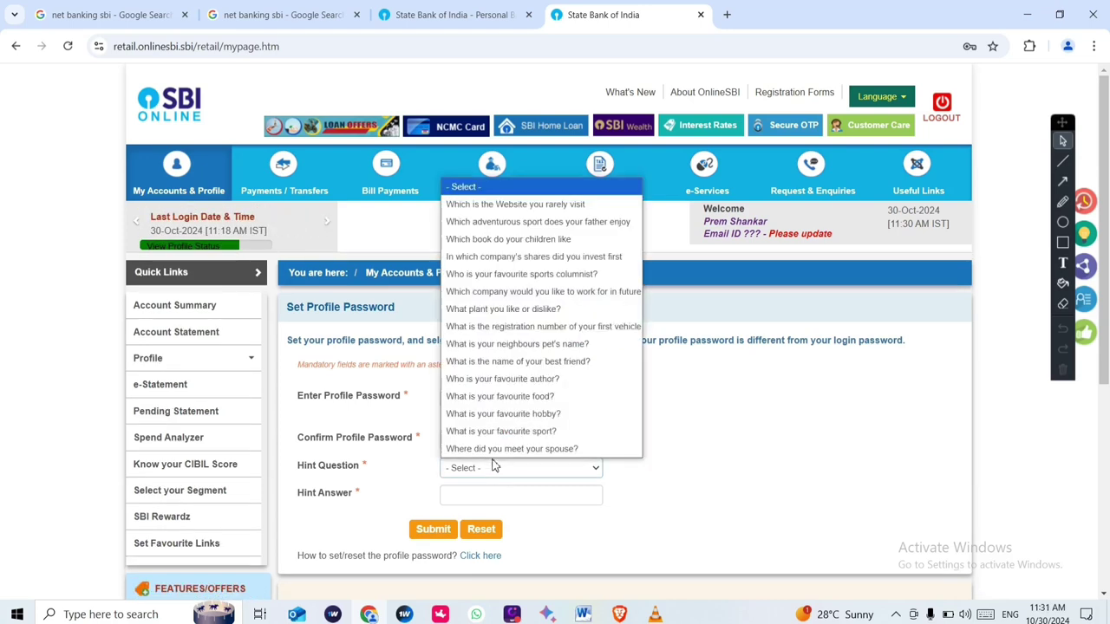
left_click(569, 396)
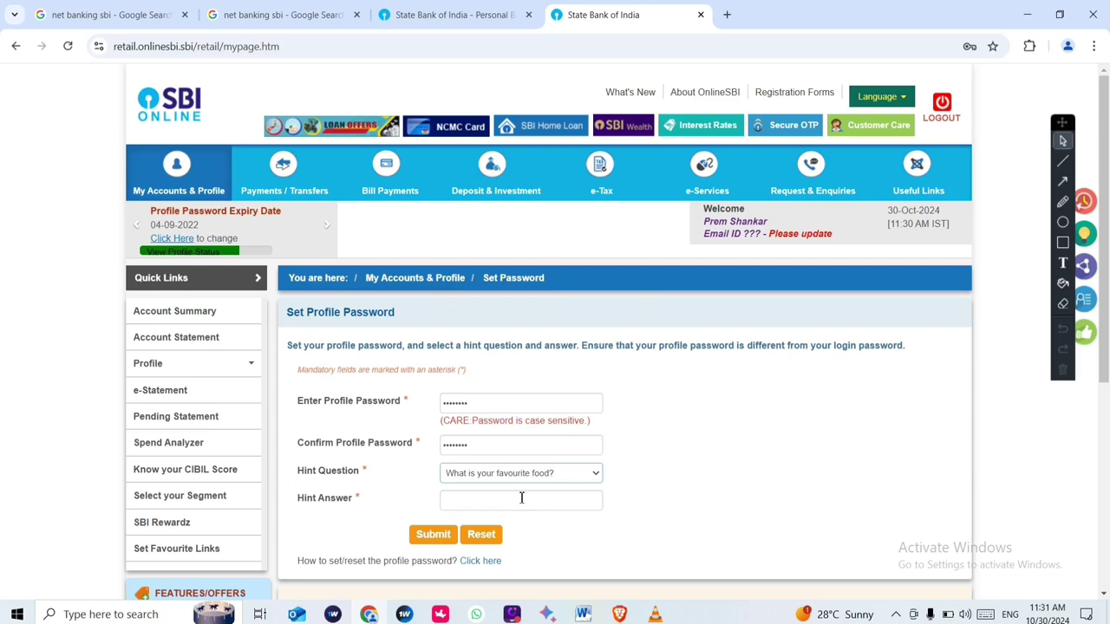
left_click(521, 498)
left_click(529, 536)
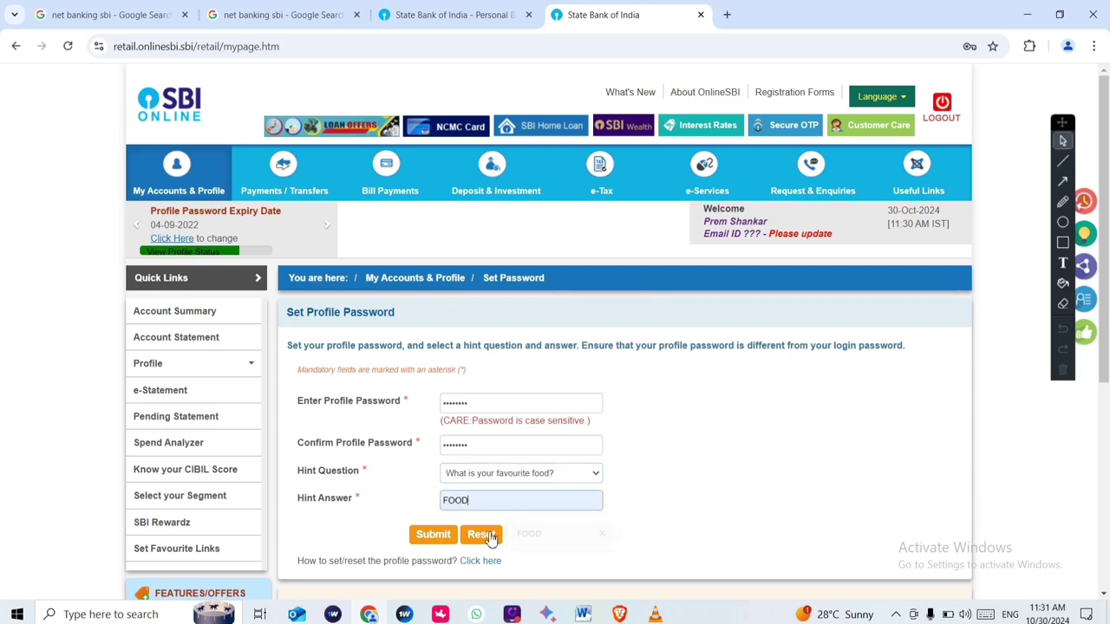
left_click(433, 535)
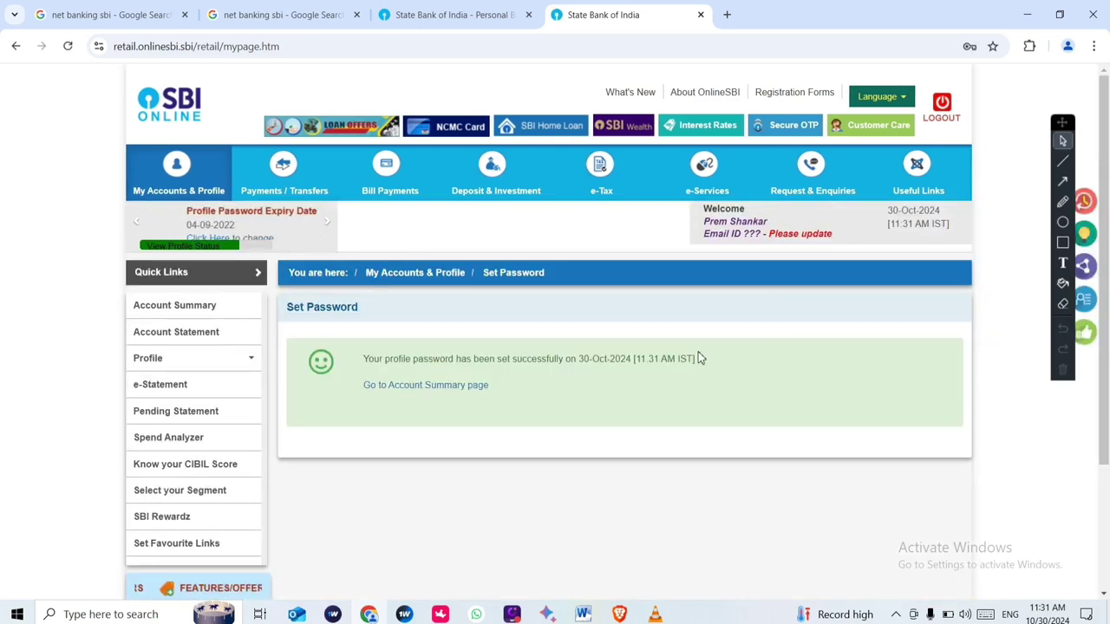
- Review the profile password message and go to the Account Summary page
left_click_drag(697, 365, 365, 365)
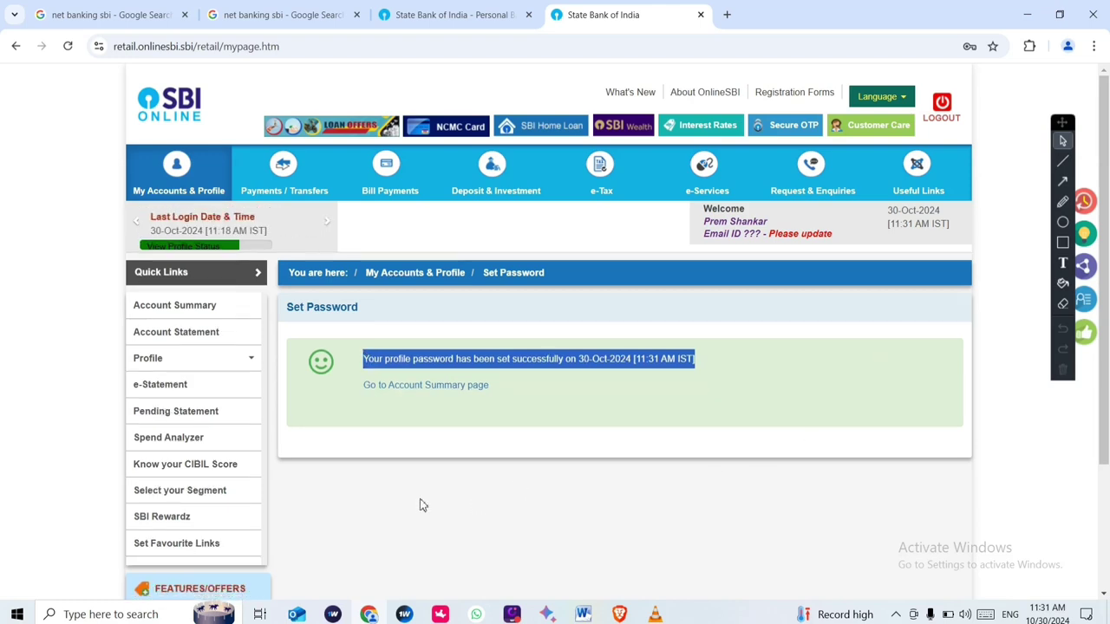
left_click(391, 388)
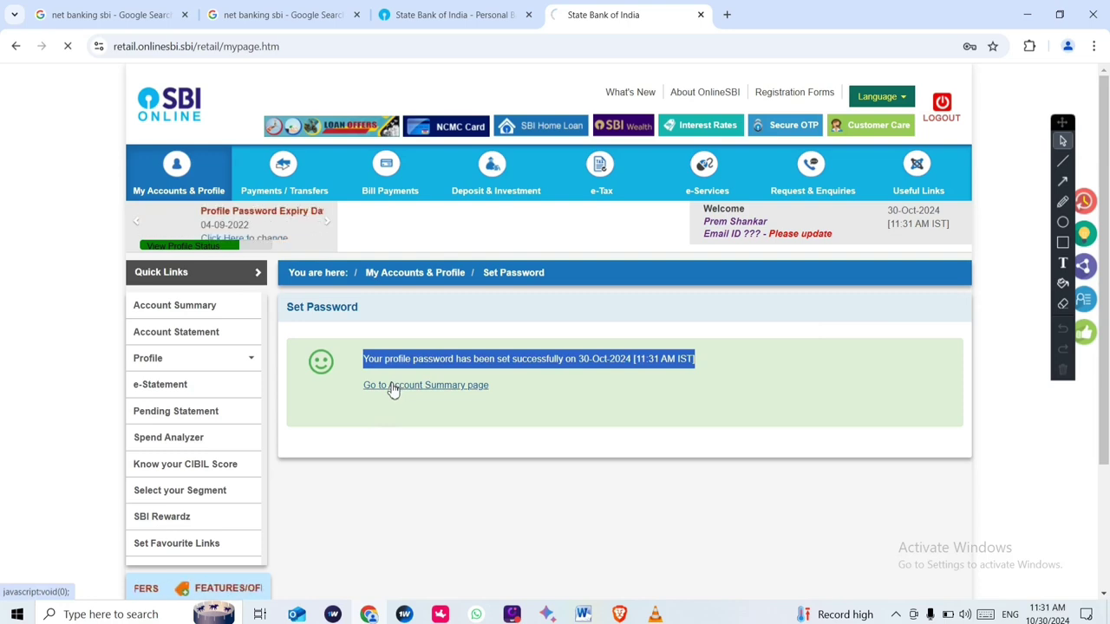